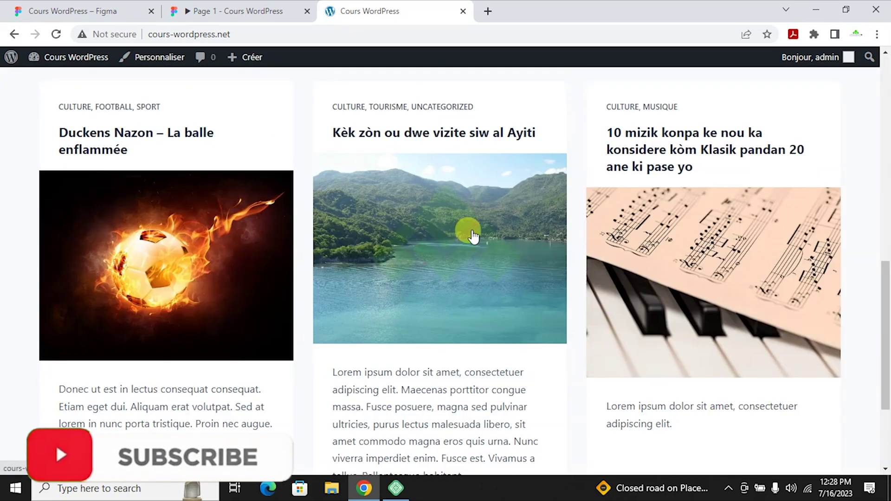
- Go from the site's home page to the WordPress dashboard and open the page for adding extensions
scroll(466, 225, down, 8)
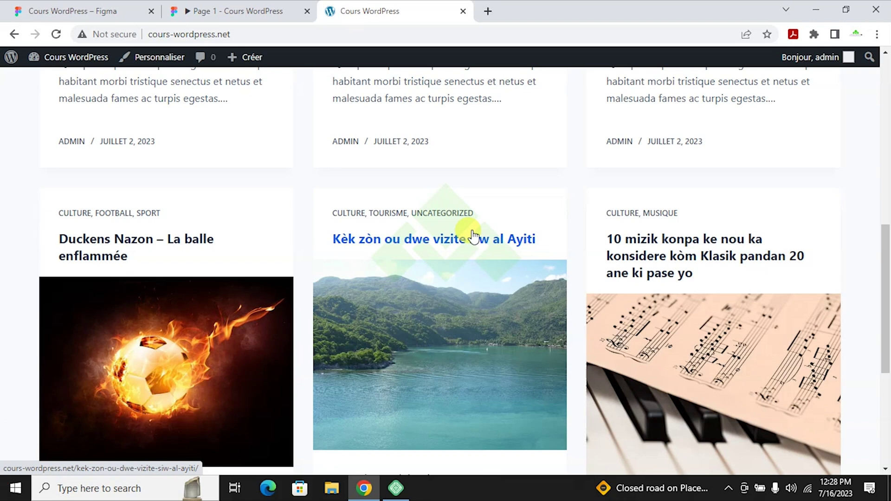
scroll(473, 237, up, 10)
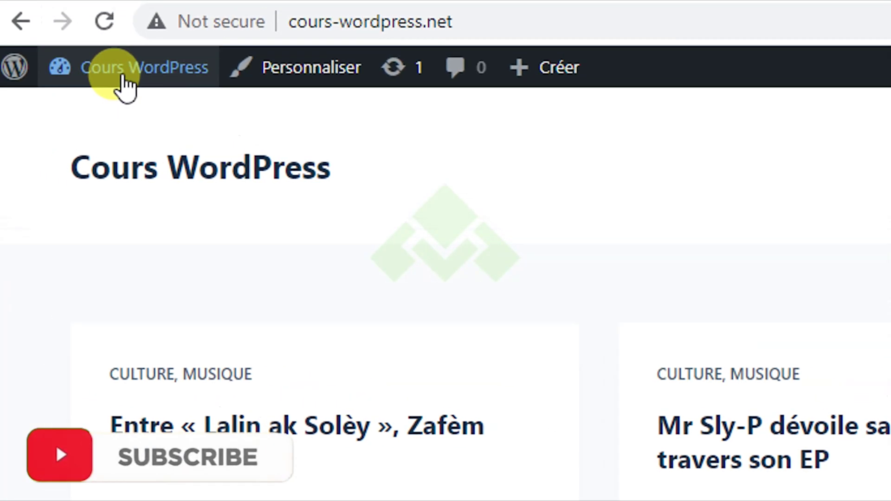
mouse_move(52, 62)
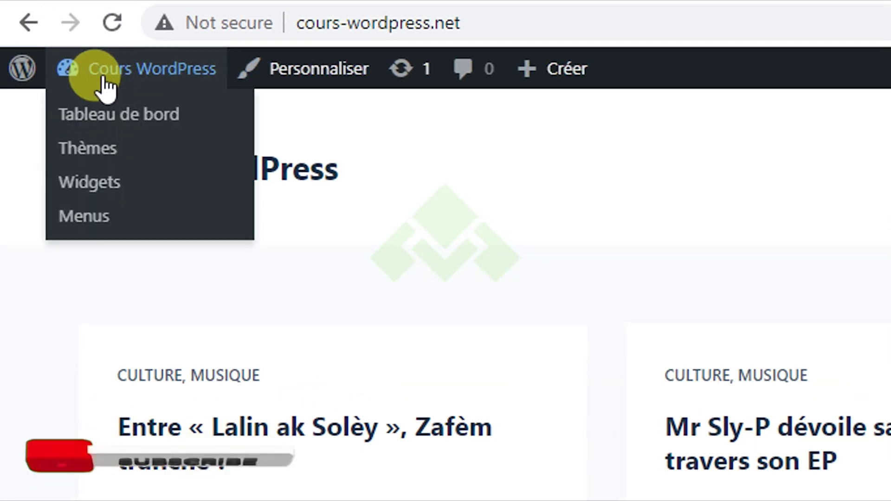
click(96, 112)
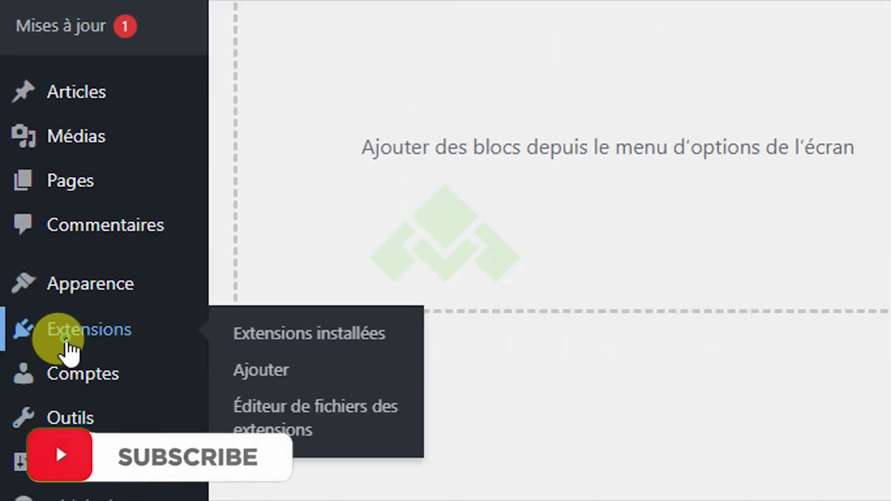
click(68, 348)
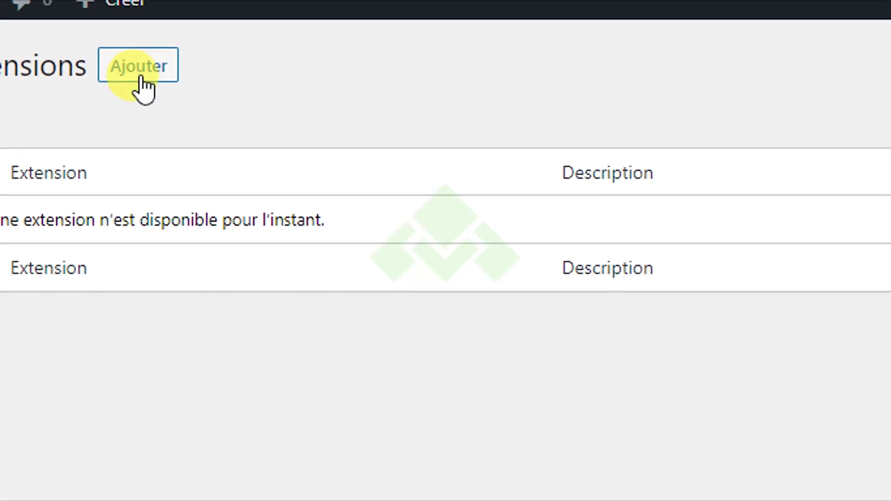
click(214, 90)
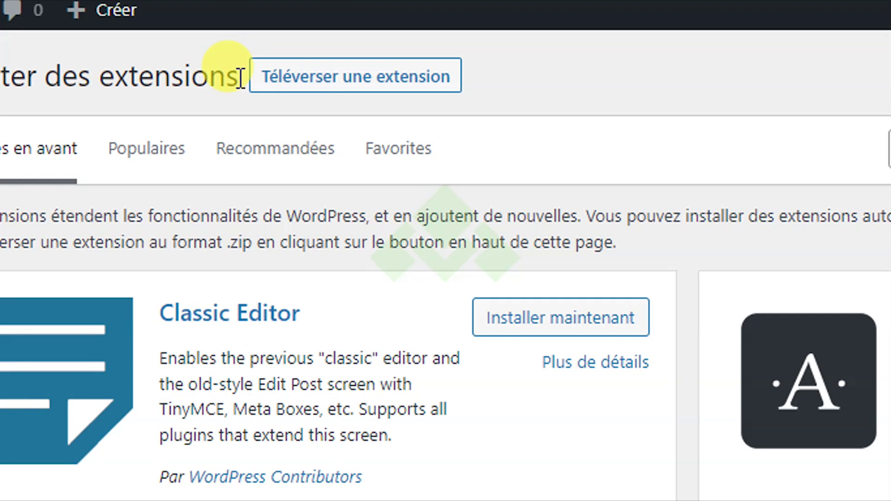
- Show the upload form for .zip extensions and examine the featured extensions listed below it
click(316, 85)
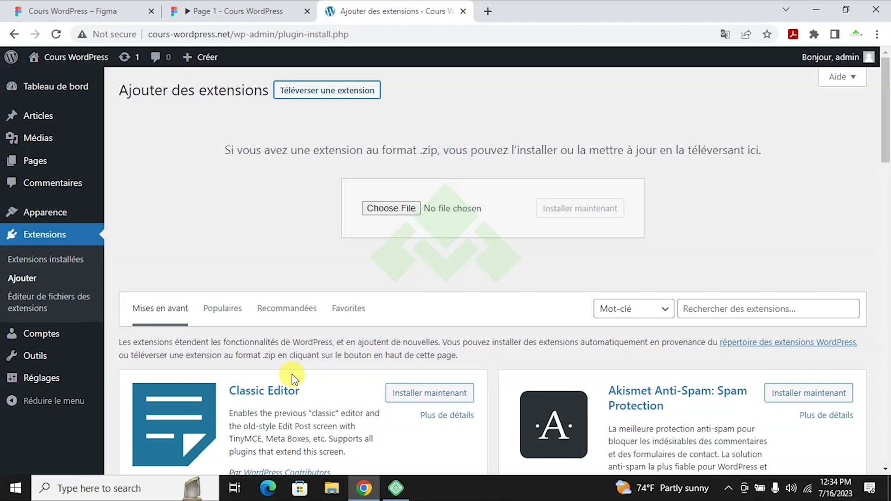
scroll(297, 343, down, 3)
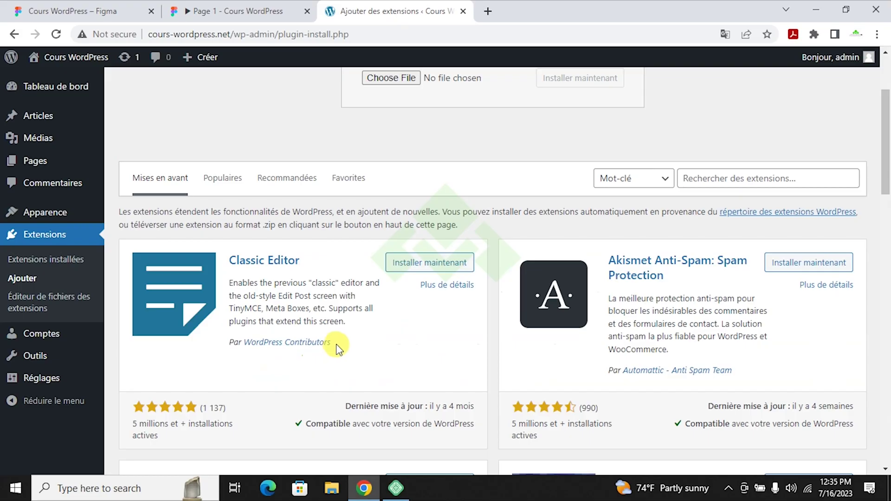
scroll(509, 385, down, 1)
scroll(509, 385, down, 10)
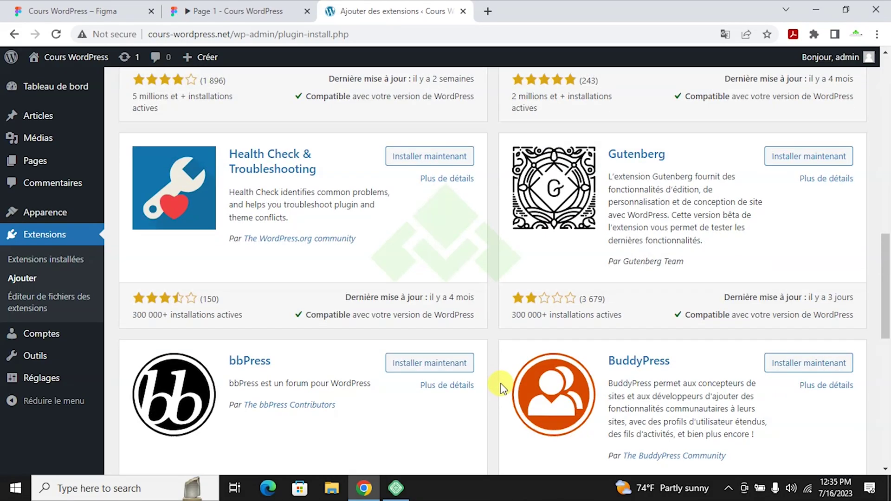
scroll(503, 389, up, 11)
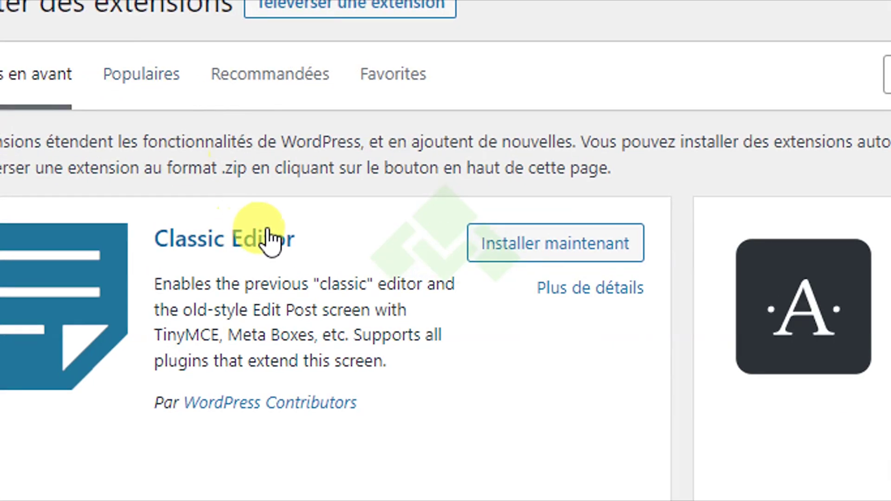
- Display the Populaires extensions and examine the plugins offered in the list
click(146, 97)
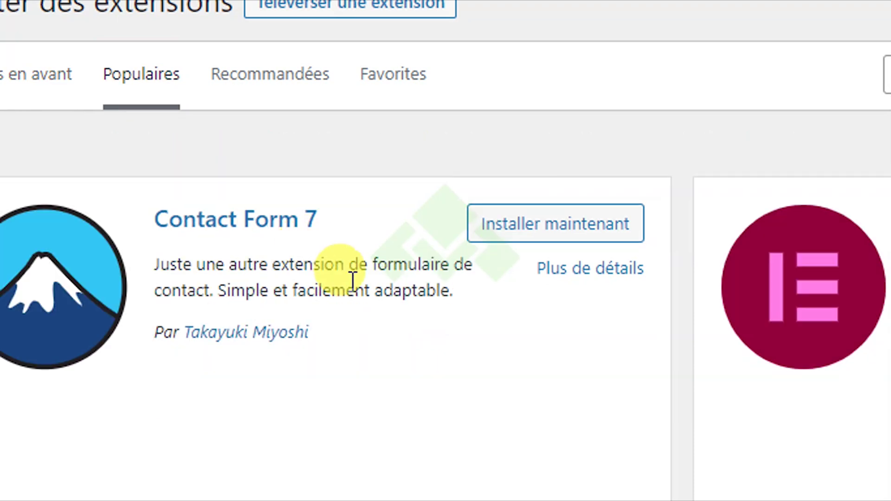
scroll(417, 277, down, 4)
scroll(406, 264, up, 4)
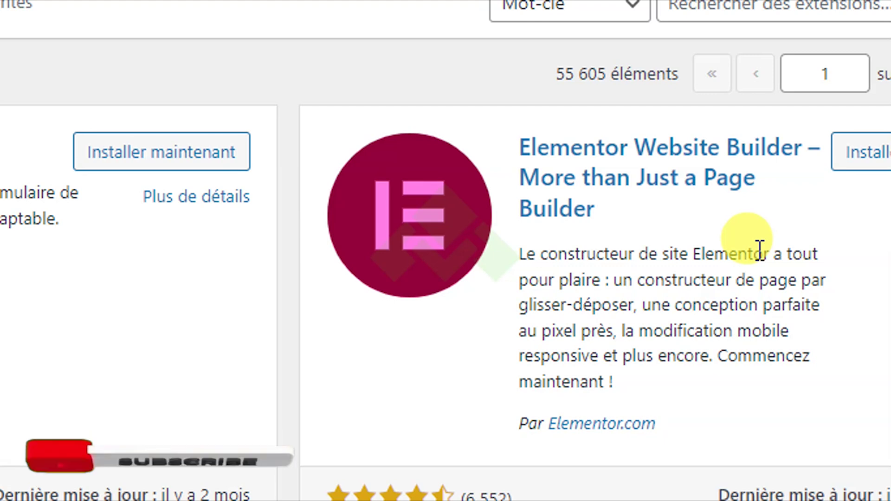
scroll(429, 398, down, 3)
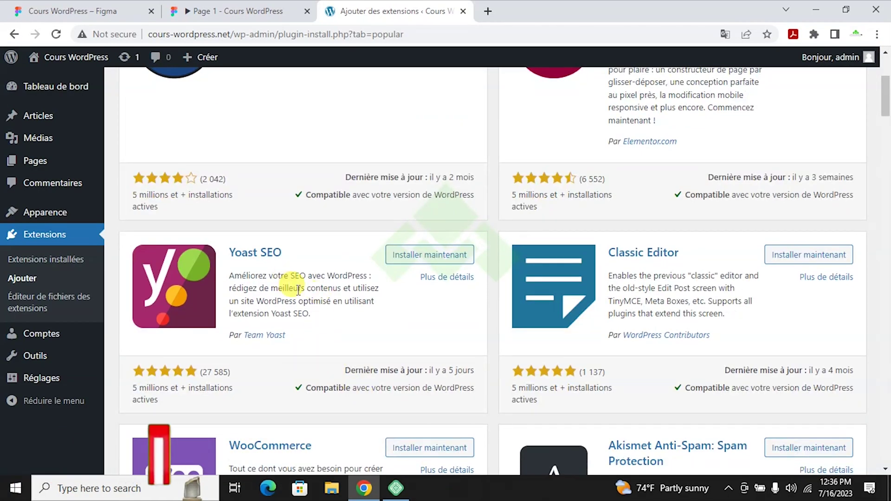
scroll(325, 293, down, 3)
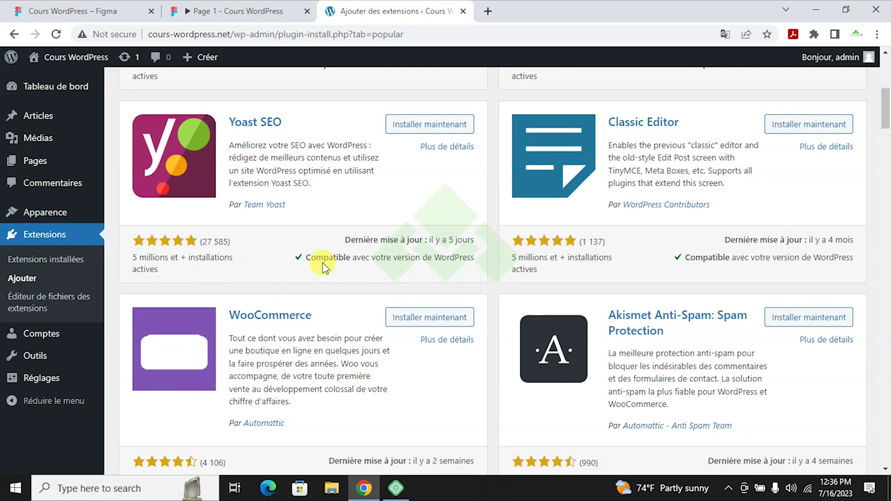
scroll(324, 264, down, 7)
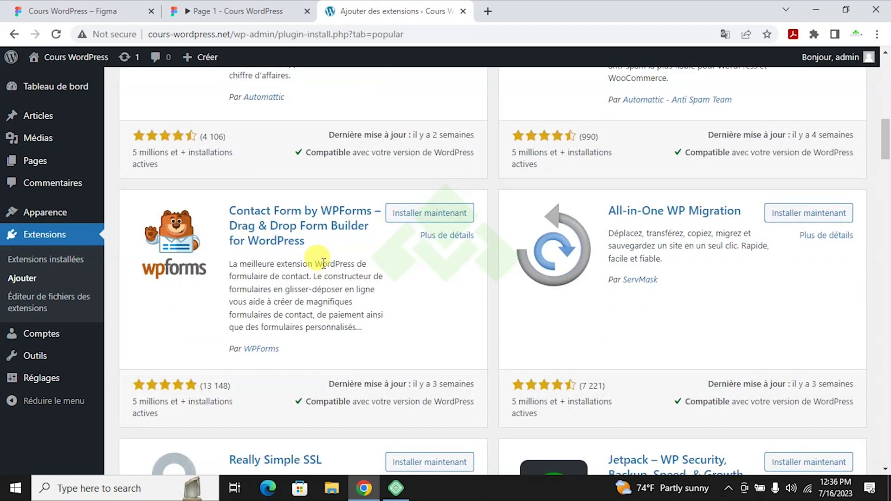
scroll(323, 263, down, 8)
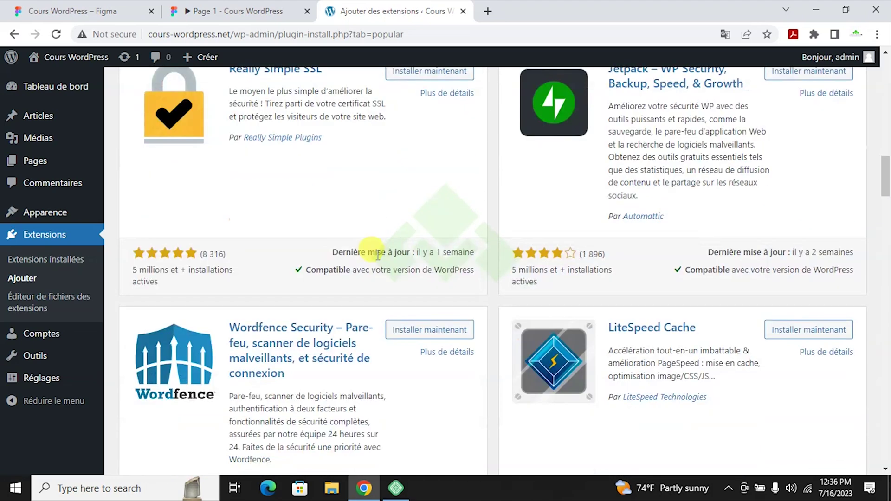
scroll(378, 255, up, 20)
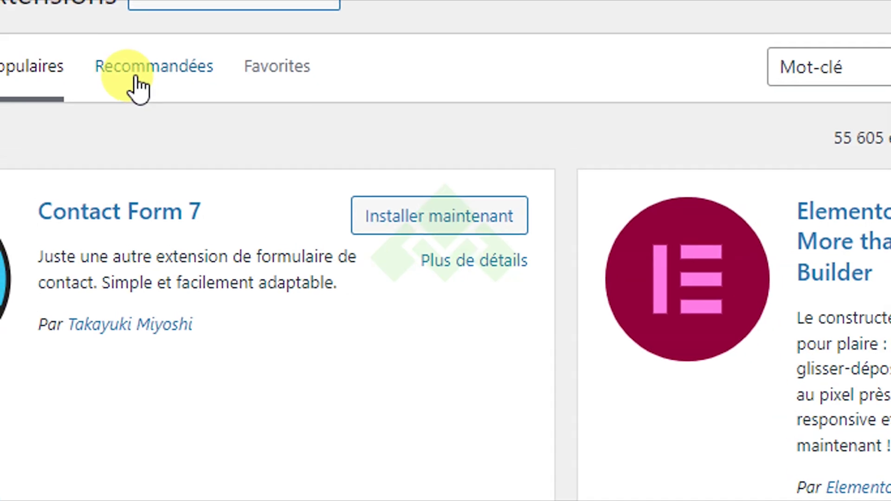
- View the Recommandées extensions and return to the Mises en avant list
click(135, 79)
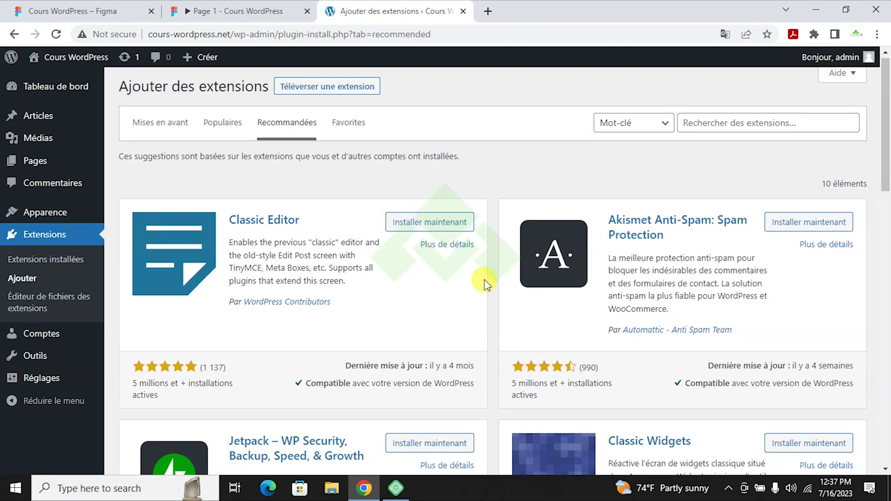
click(155, 128)
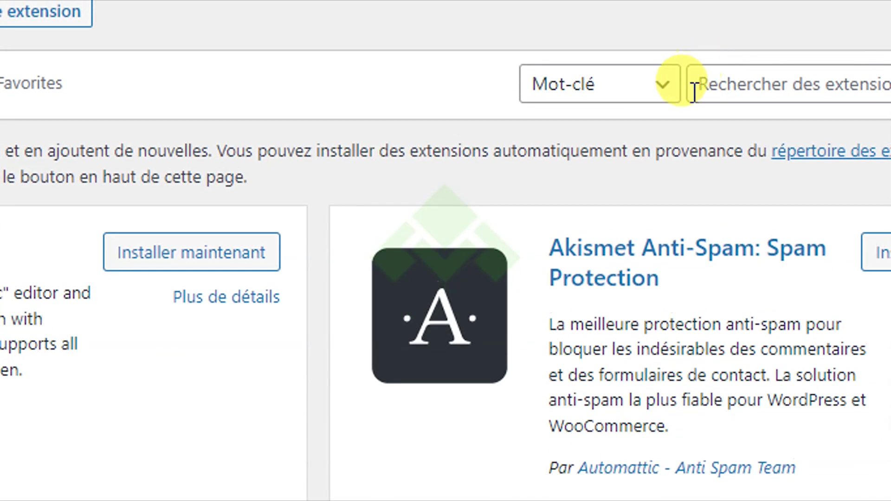
- Check the available search criteria and search the extensions by Mot-clé for "yoast"
click(884, 9)
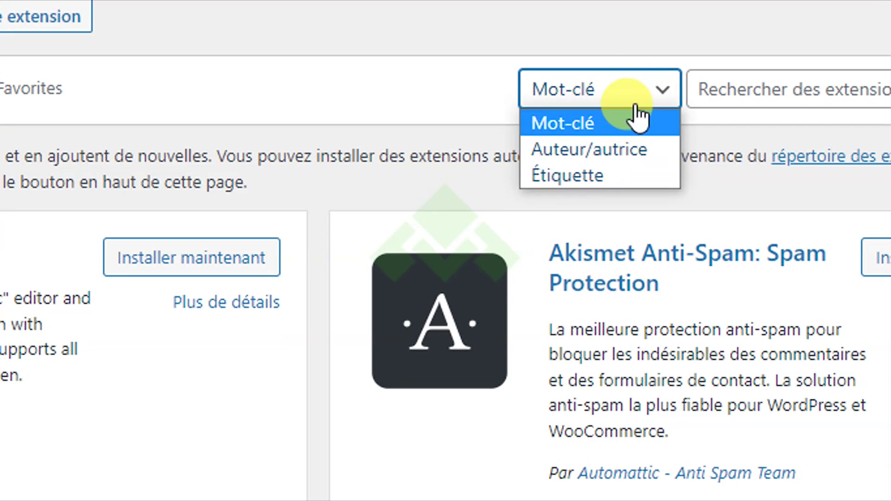
click(763, 94)
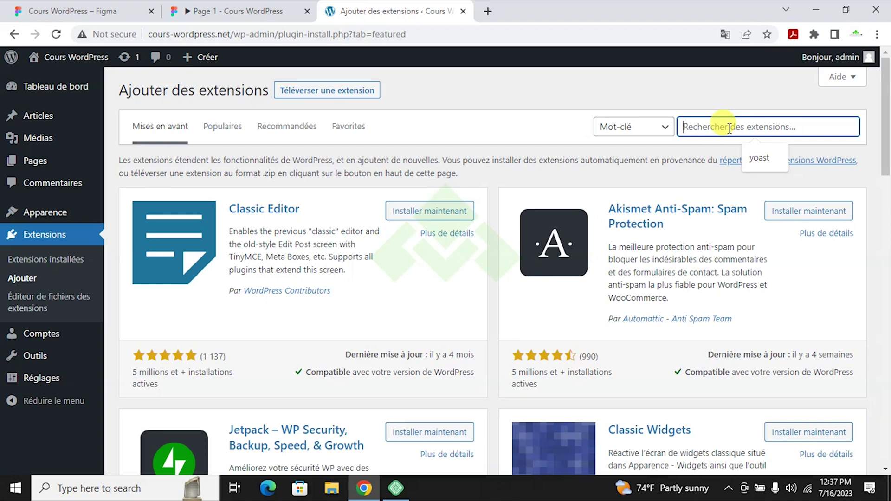
text(yoas)
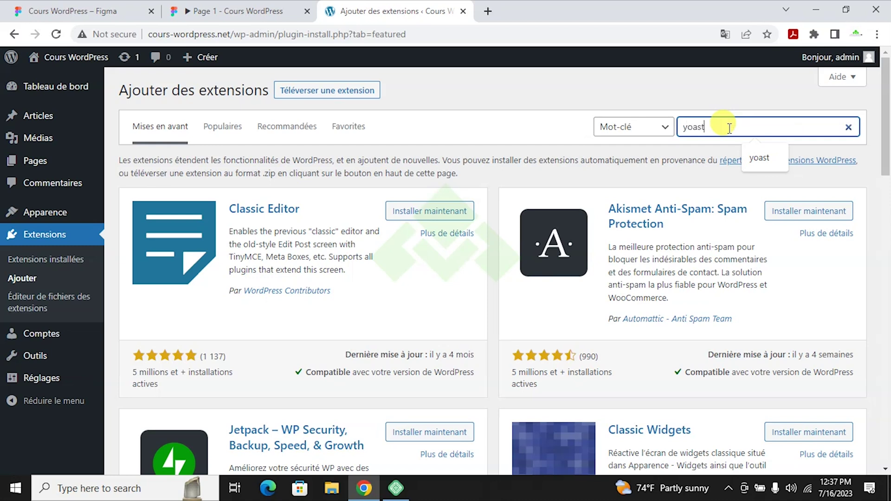
text(t)
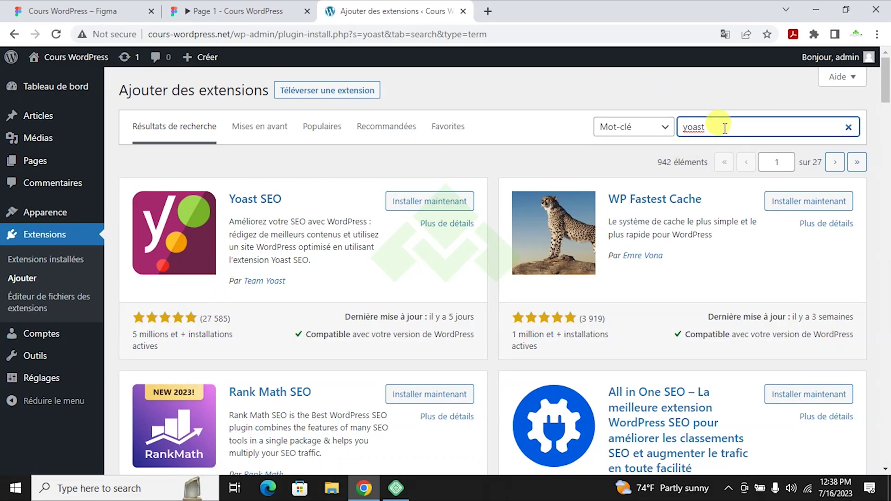
- Replace the search term with "backup" and look through the matching extensions
double_click(725, 128)
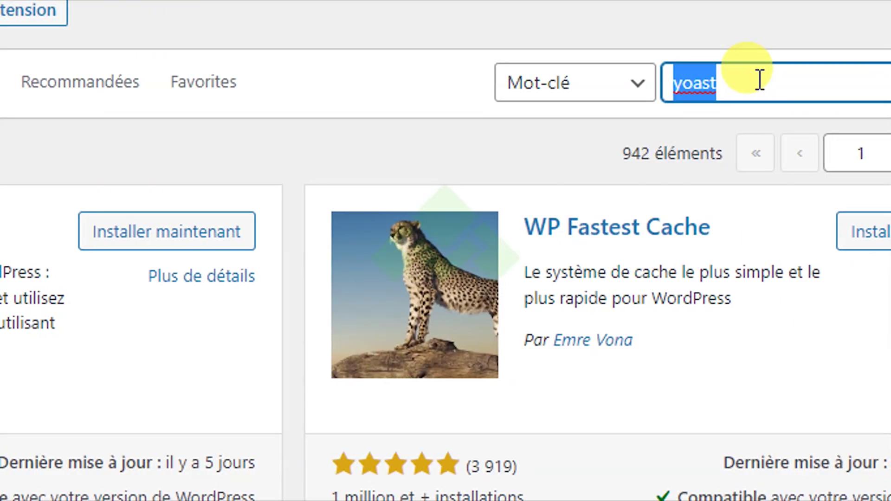
text(backup)
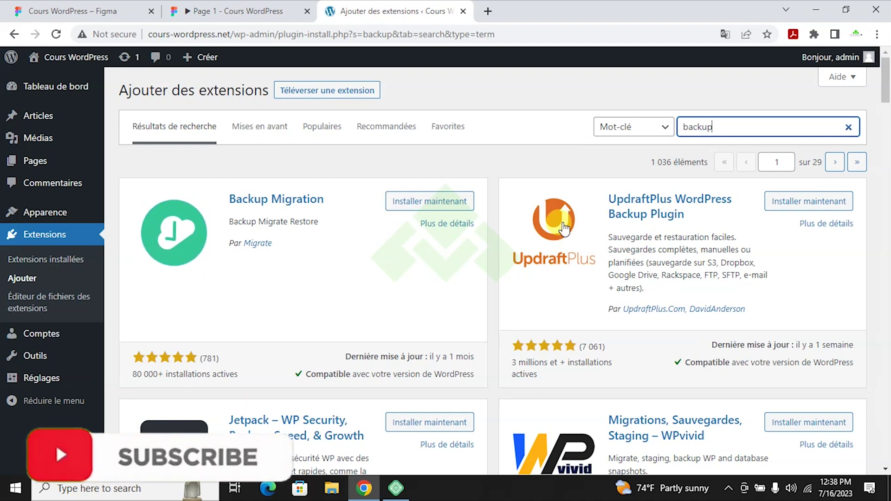
scroll(280, 324, down, 3)
scroll(284, 308, up, 3)
- Open the details of UpdraftPlus WordPress Backup Plugin, examine its description and UpdraftPlus Premium section, and close them
click(573, 206)
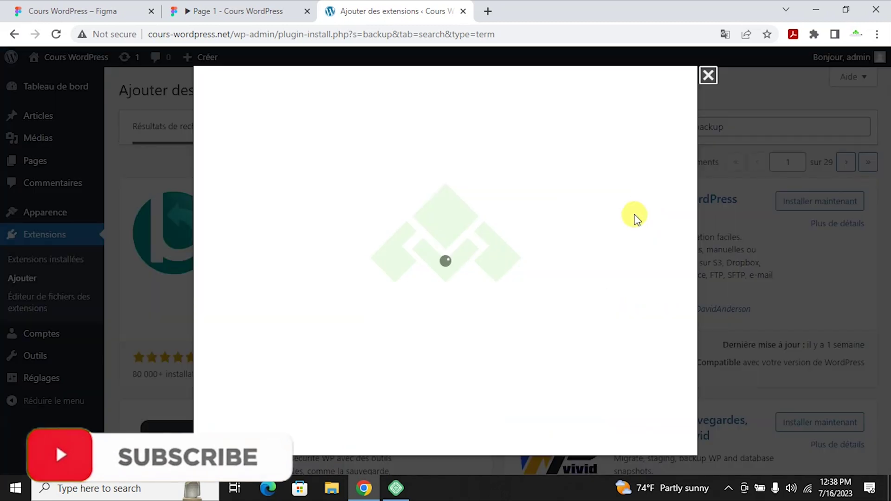
scroll(399, 253, down, 5)
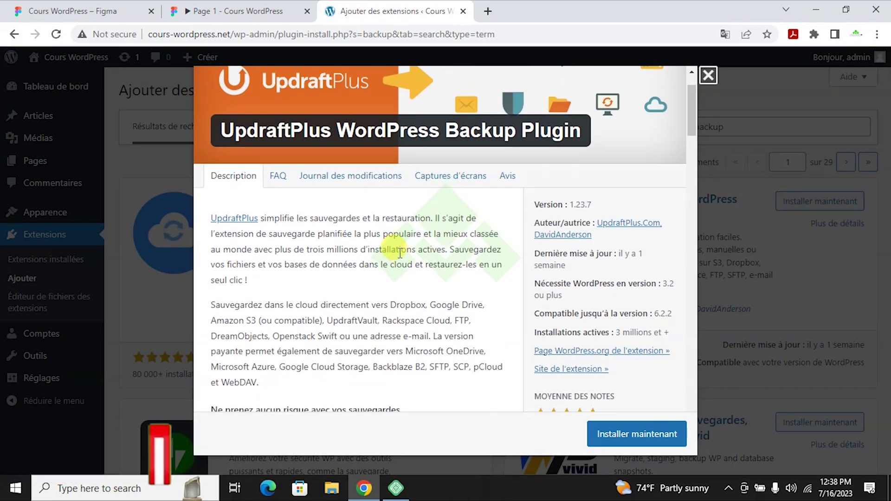
scroll(400, 253, down, 8)
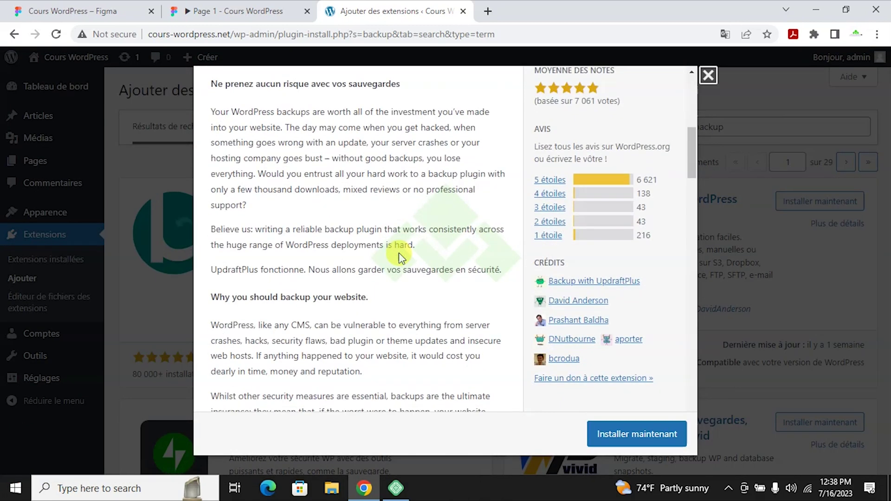
scroll(393, 253, down, 10)
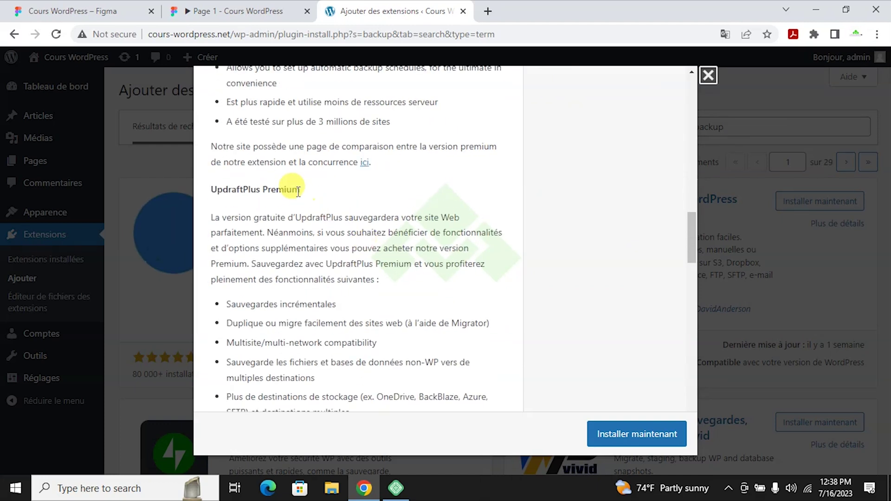
drag(213, 188, 299, 184)
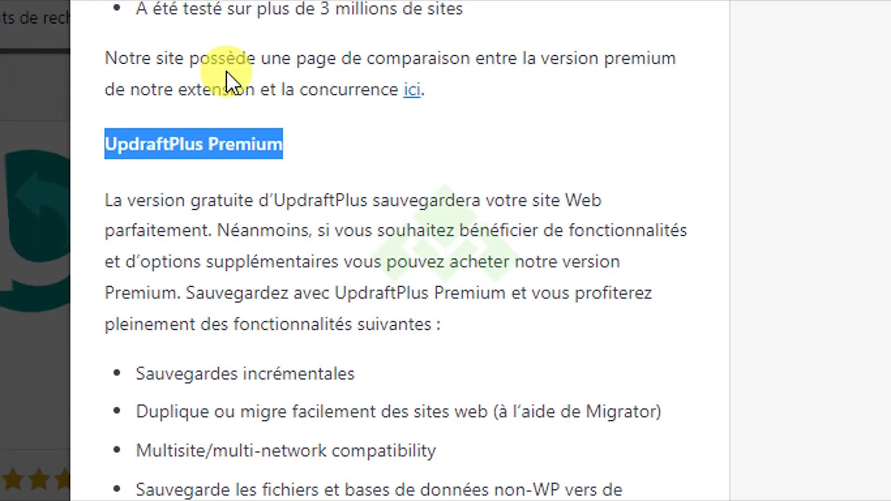
scroll(226, 71, up, 10)
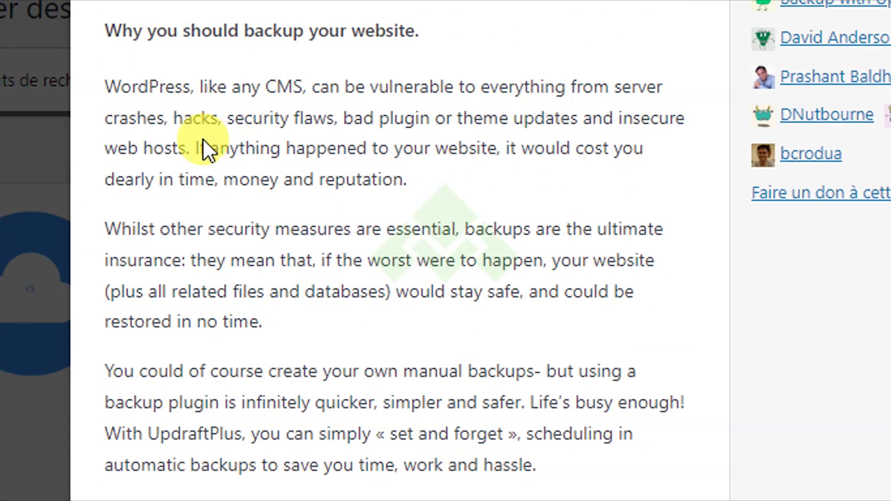
scroll(202, 138, down, 12)
scroll(193, 231, up, 2)
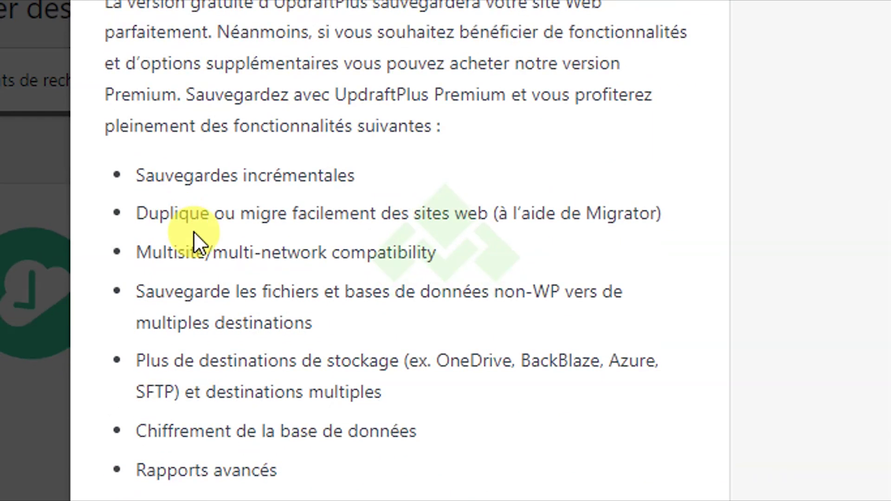
scroll(162, 237, up, 8)
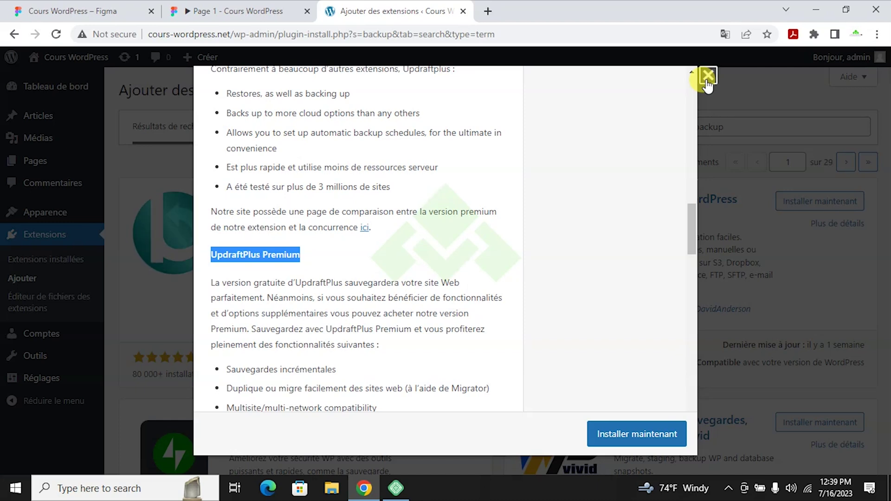
click(706, 77)
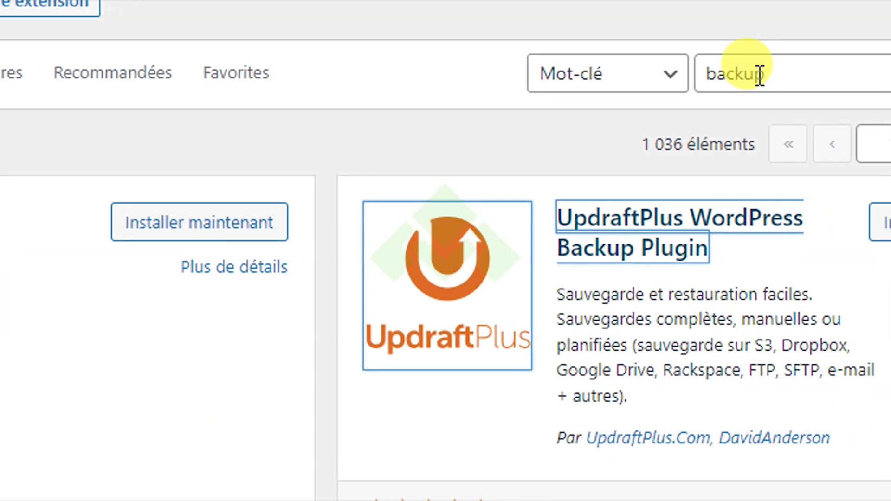
- Replace the backup search with one for the Yoast SEO extension
drag(758, 75, 655, 80)
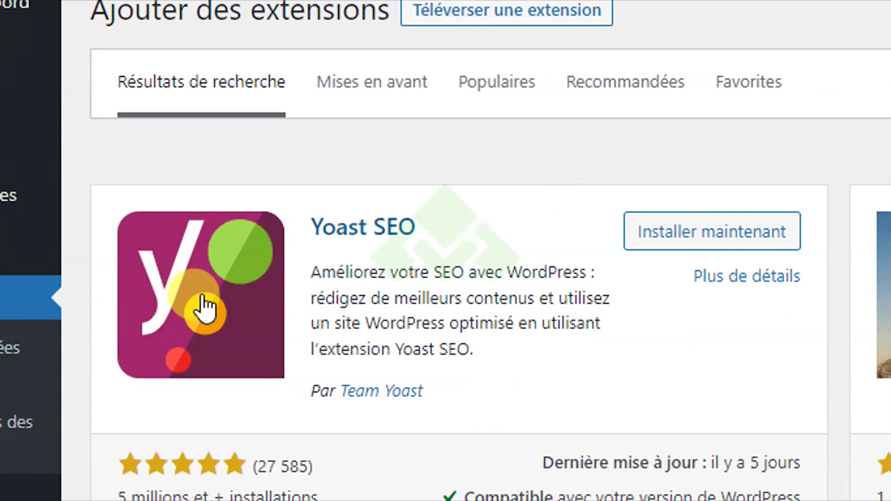
- Examine the Yoast SEO card's rating, active installations, last update and compatibility with the WordPress version
scroll(323, 426, down, 1)
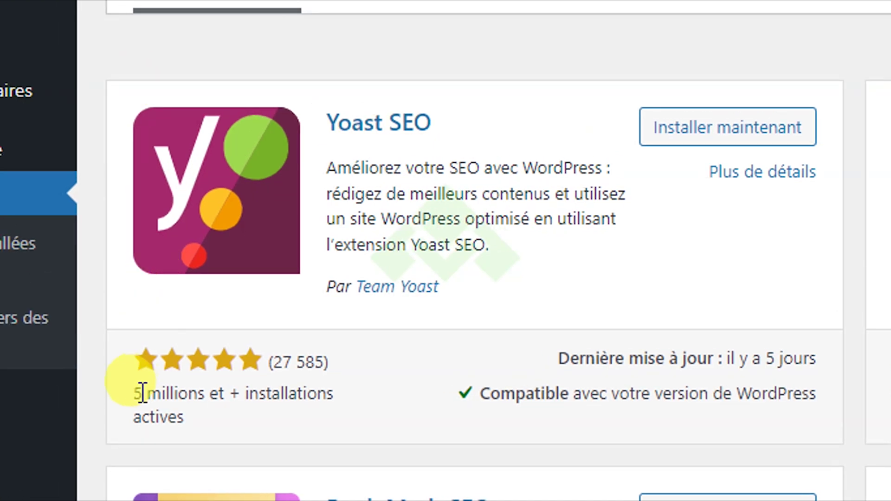
drag(114, 362, 133, 364)
drag(154, 399, 357, 390)
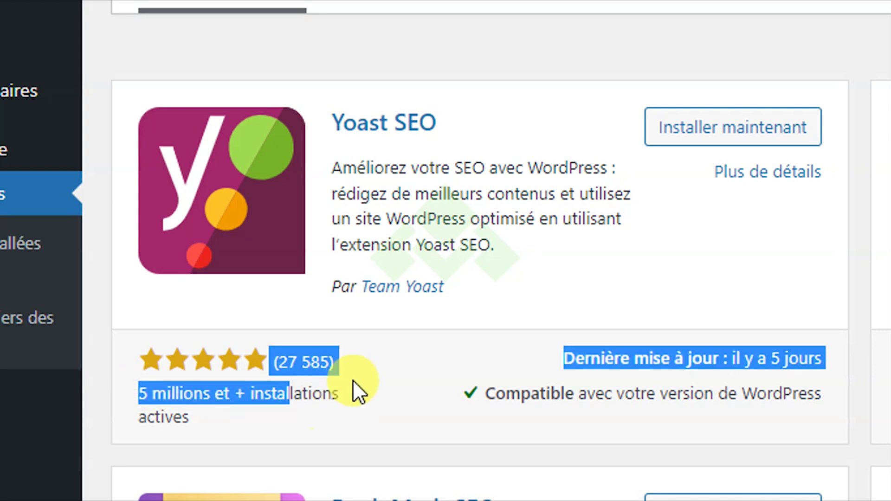
click(363, 360)
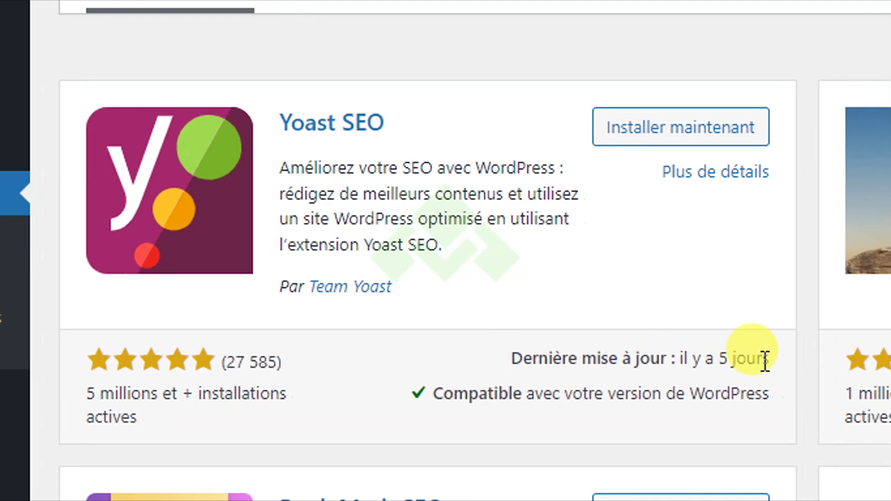
drag(765, 361, 661, 351)
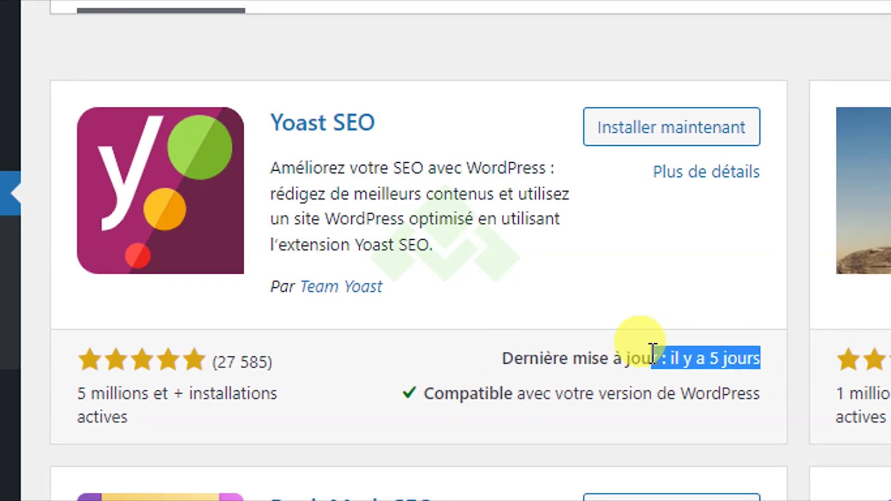
drag(761, 393, 412, 393)
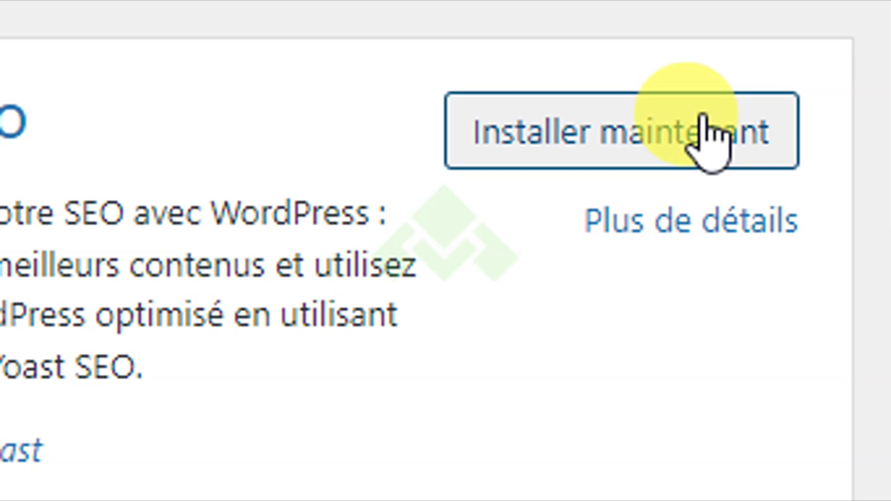
- Install the Yoast SEO extension and activate it
click(700, 120)
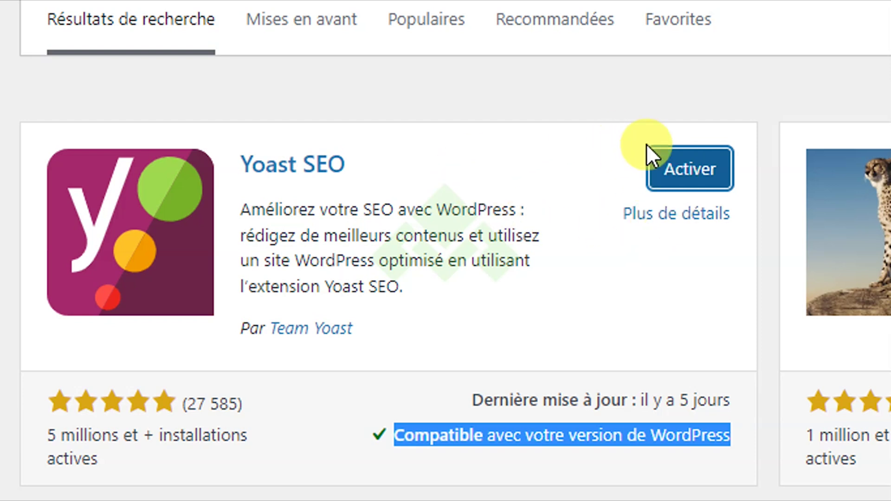
click(677, 184)
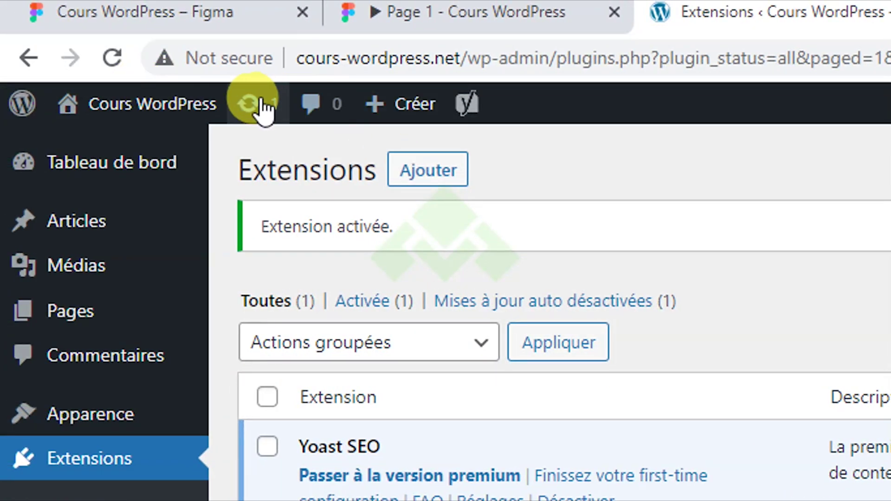
- Look through the Yoast SEO entries in the dashboard and open the extension's Général page
mouse_move(480, 111)
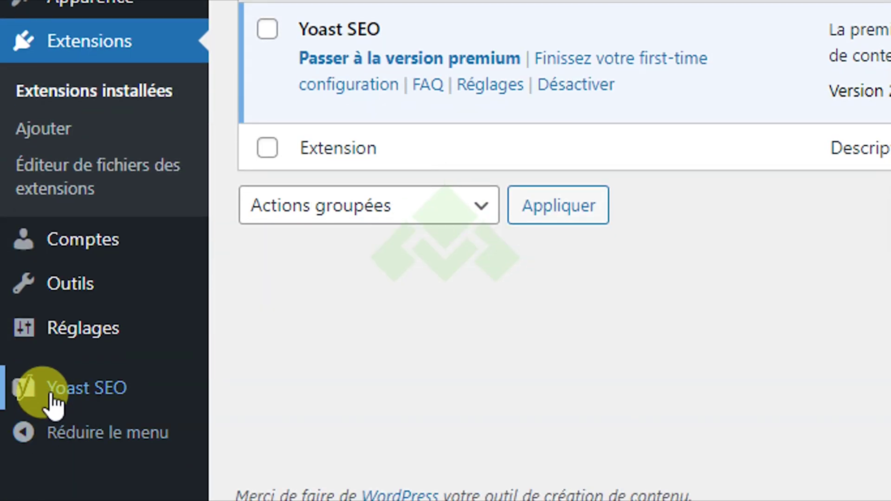
mouse_move(85, 374)
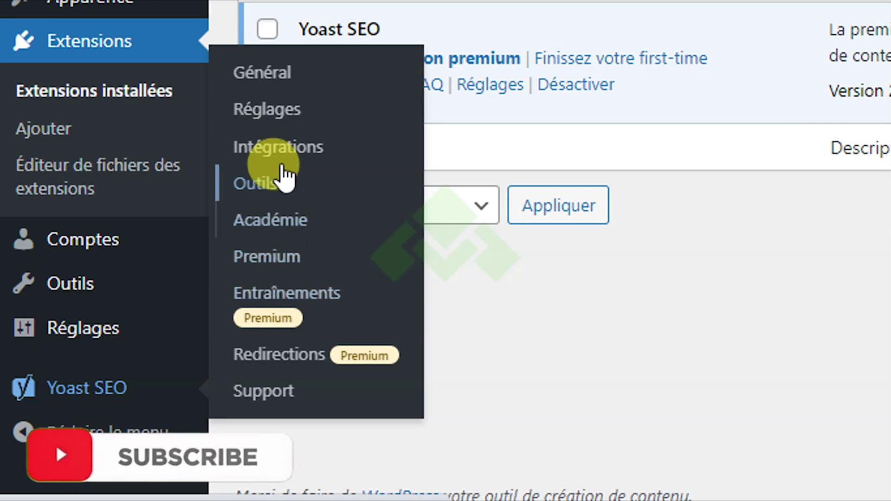
click(280, 91)
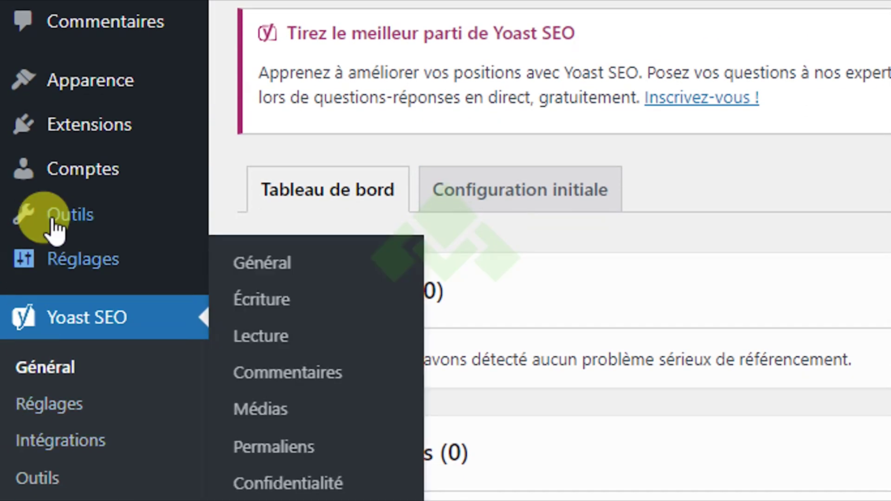
- Deactivate Yoast SEO in the installed extensions and delete it together with its data
click(66, 139)
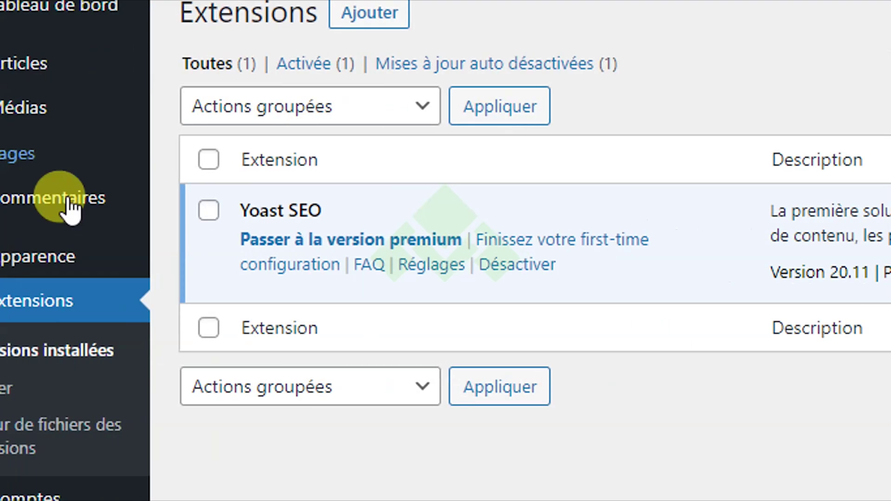
click(507, 274)
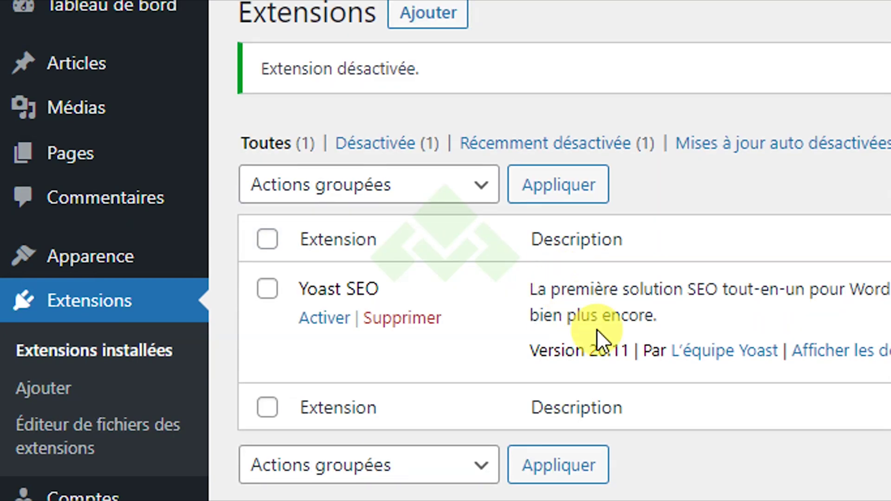
click(411, 332)
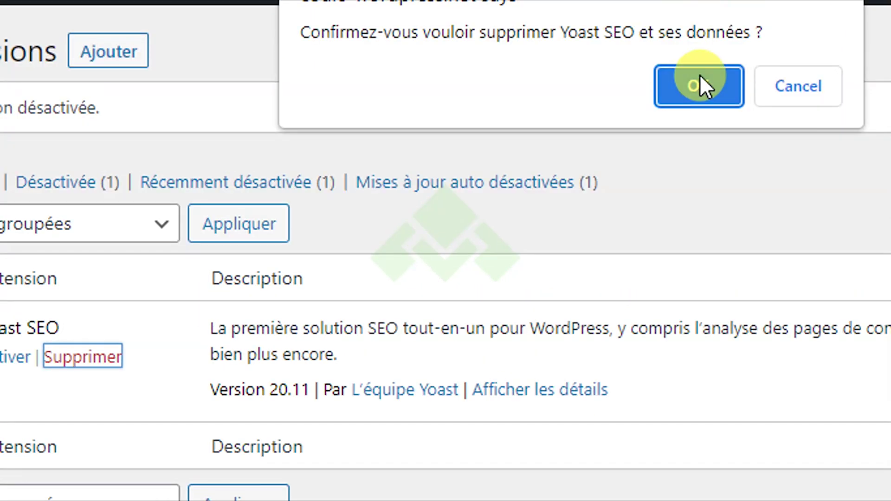
click(887, 54)
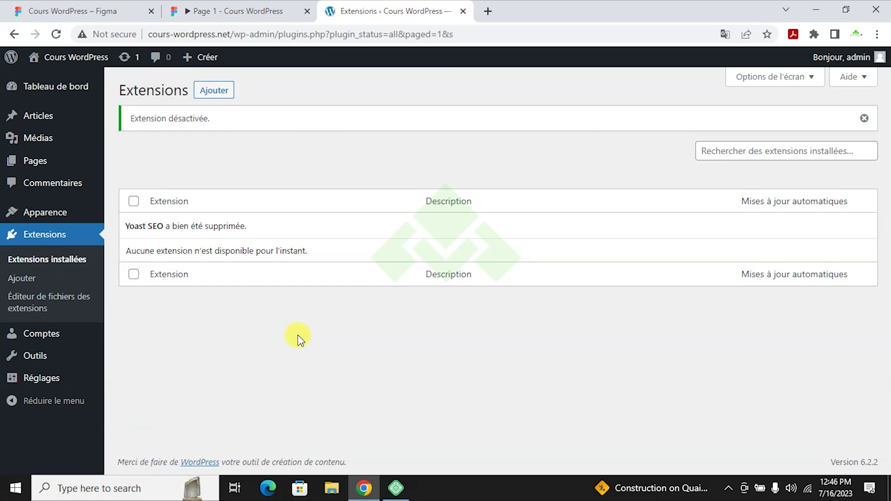
- Switch to the Cours WordPress design in Figma and look over the Desktop - 1 page from header to articles
click(78, 10)
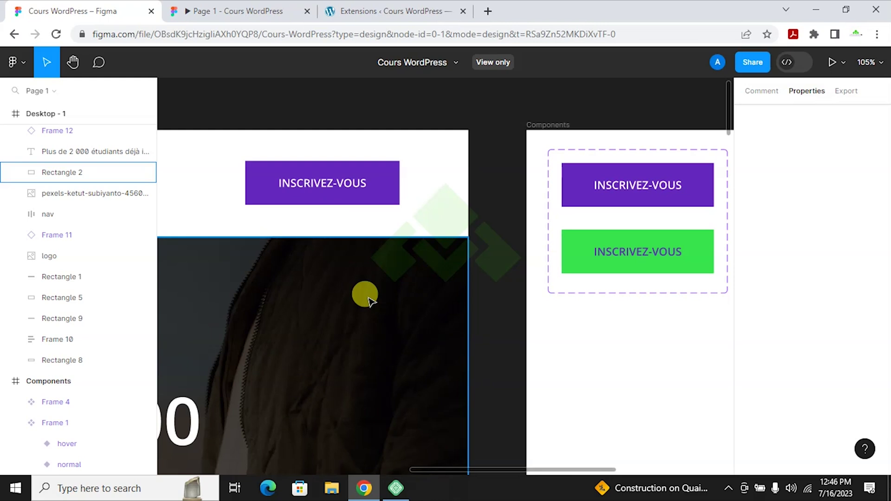
scroll(368, 294, down, 1)
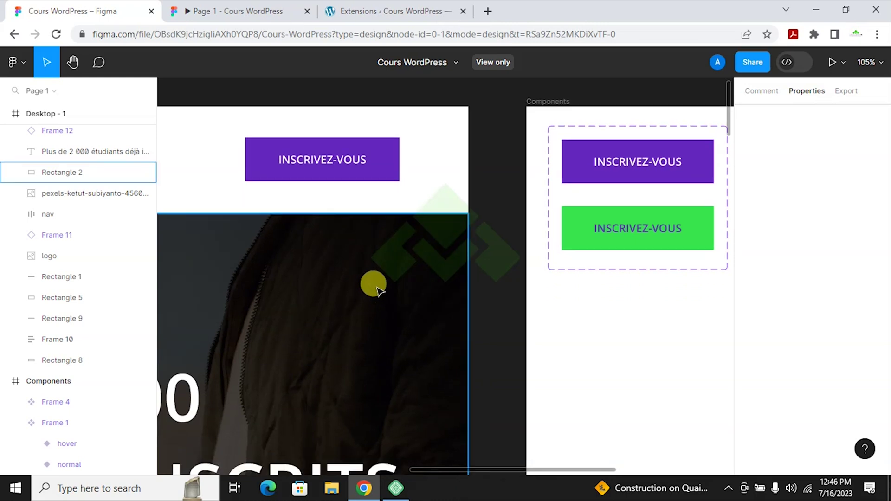
scroll(374, 279, down, 5)
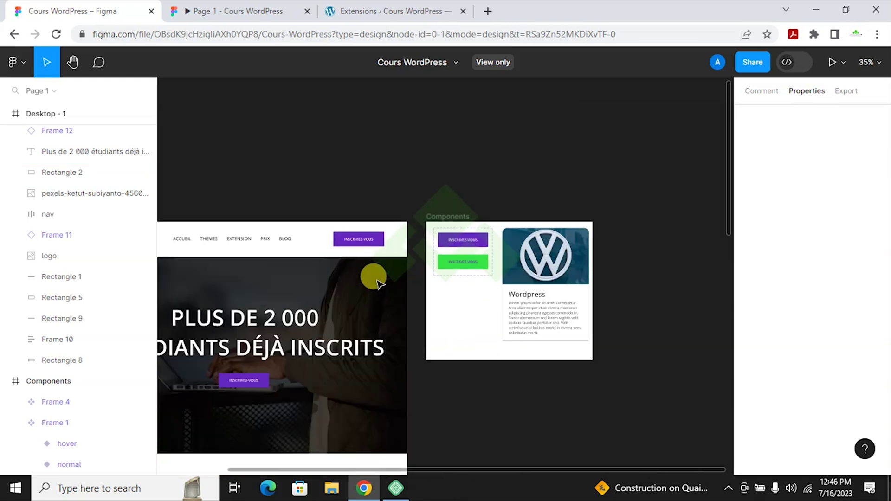
drag(290, 176, 437, 115)
ctrl+scroll(395, 123, up, 2)
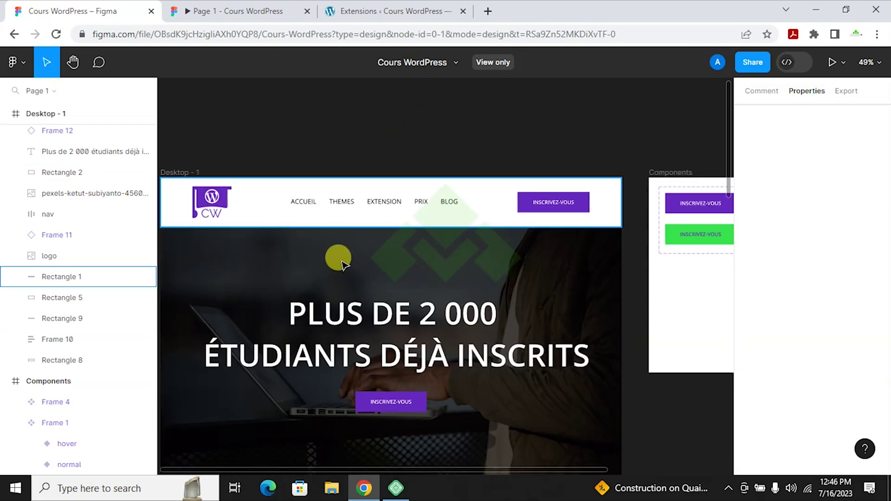
scroll(364, 219, down, 1)
scroll(427, 304, down, 1)
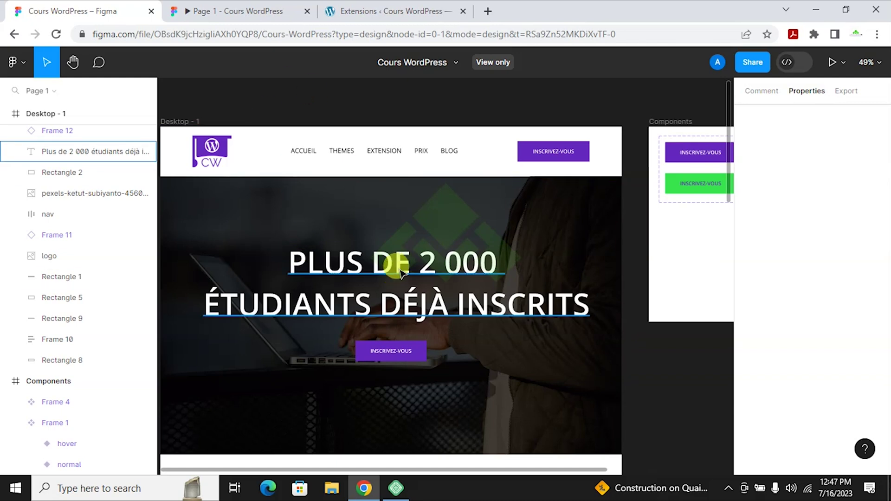
scroll(269, 243, down, 1)
scroll(422, 232, up, 3)
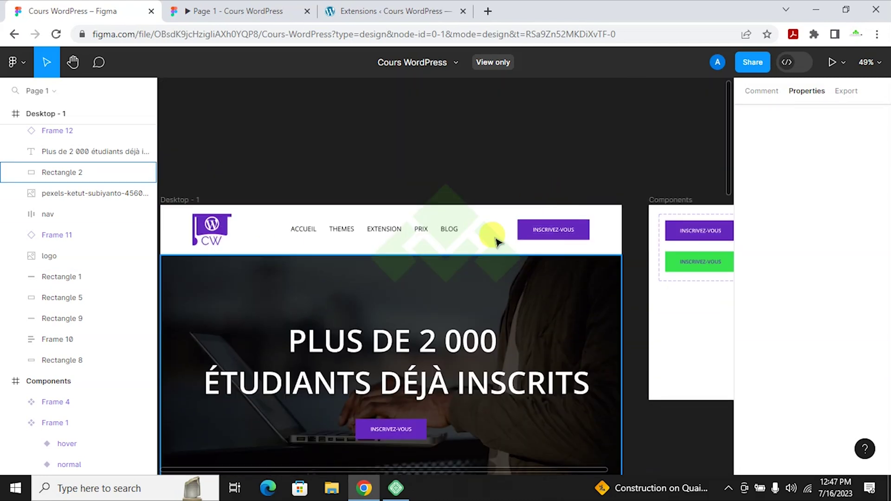
scroll(357, 255, down, 6)
scroll(365, 271, down, 3)
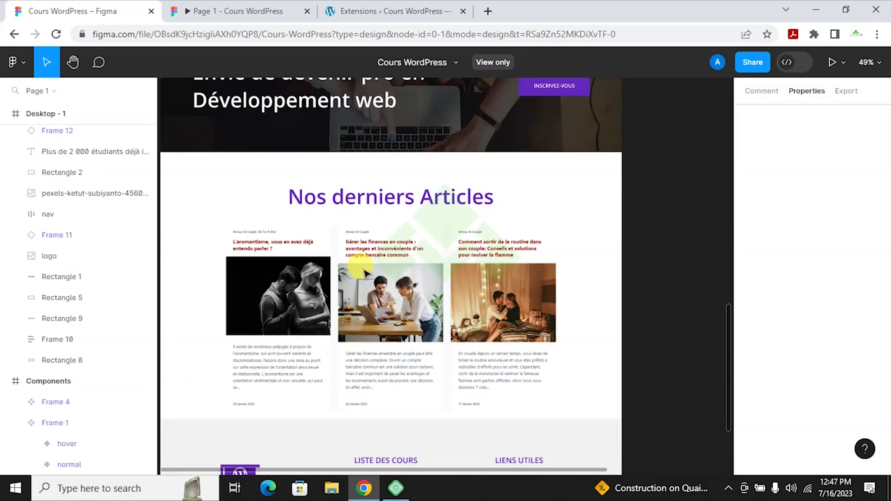
scroll(303, 149, up, 10)
scroll(378, 172, up, 3)
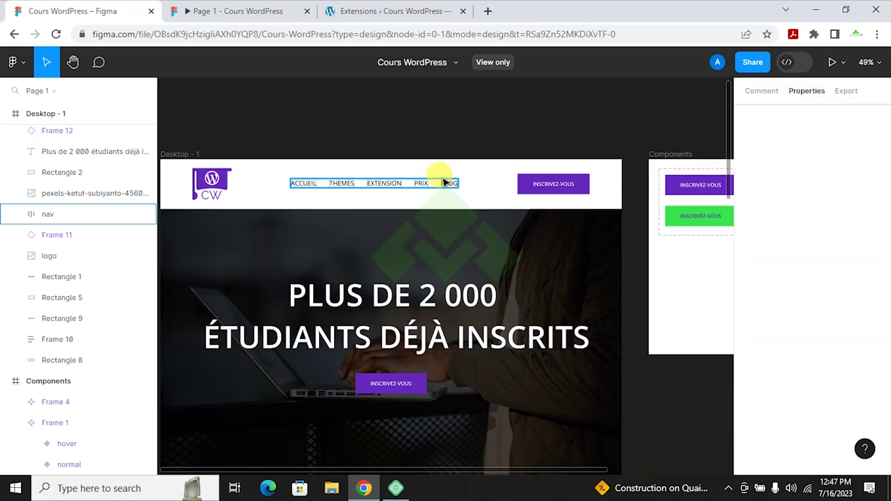
- Examine Desktop - 1 section by section: header and hero, course cards, Développement web banner, Nos derniers Articles and footer
scroll(376, 200, down, 4)
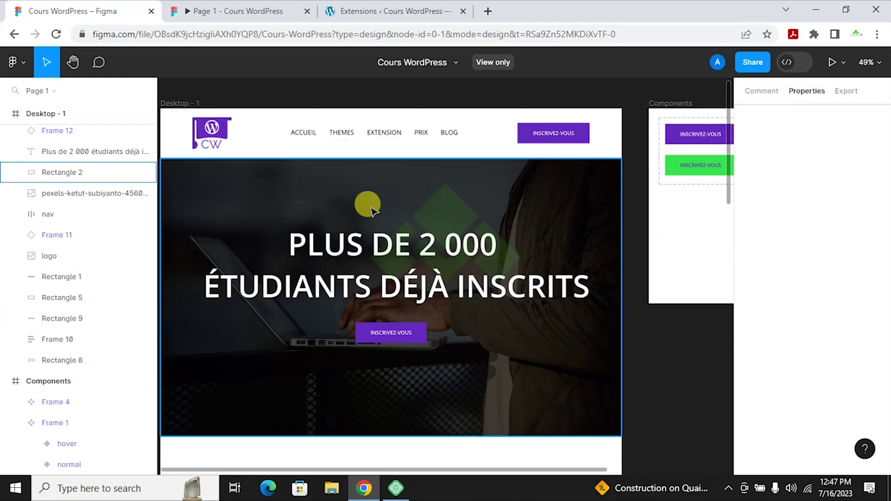
scroll(412, 139, up, 4)
scroll(381, 255, down, 5)
scroll(385, 225, up, 1)
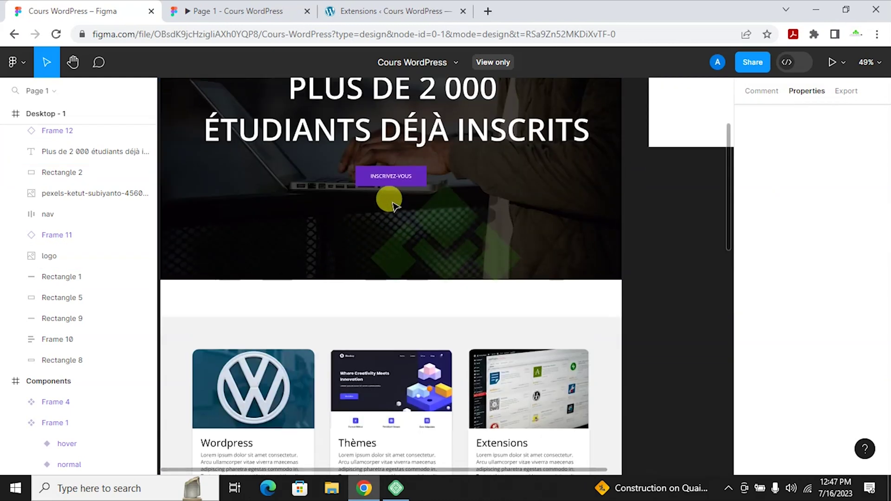
scroll(392, 222, down, 2)
scroll(223, 260, down, 2)
scroll(278, 268, down, 1)
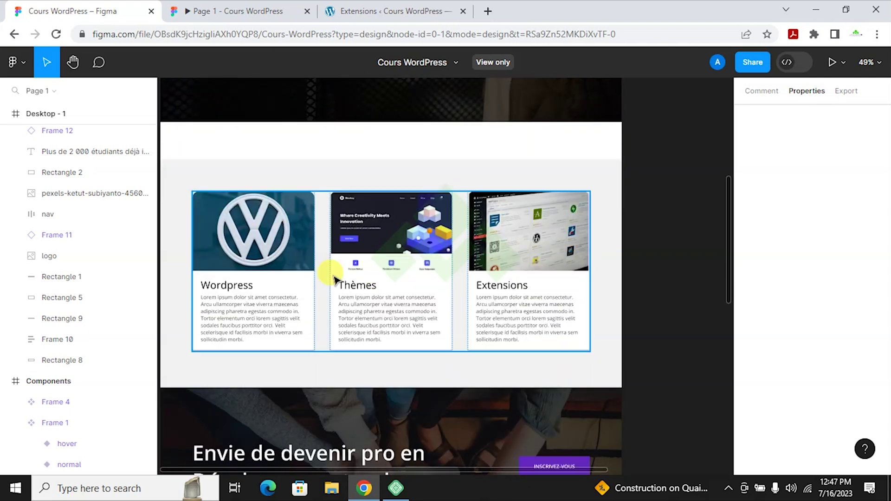
scroll(461, 243, down, 3)
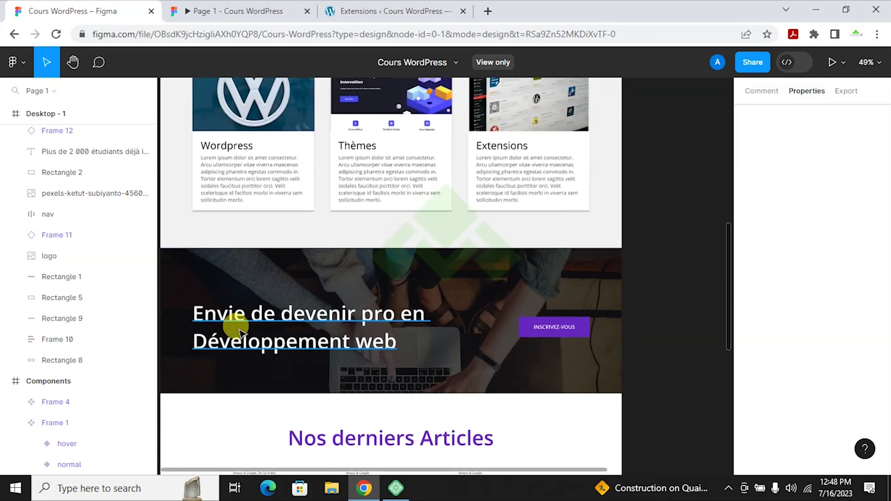
scroll(258, 348, down, 1)
scroll(571, 296, down, 1)
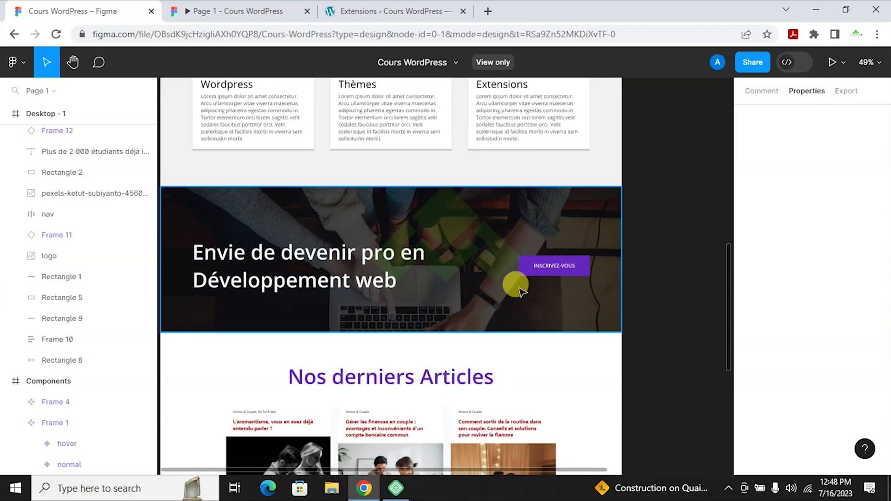
scroll(513, 282, down, 4)
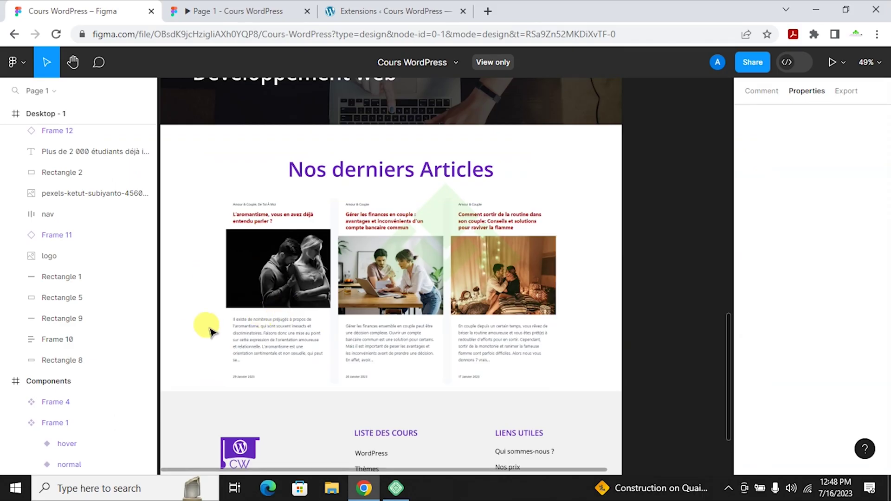
scroll(210, 330, down, 5)
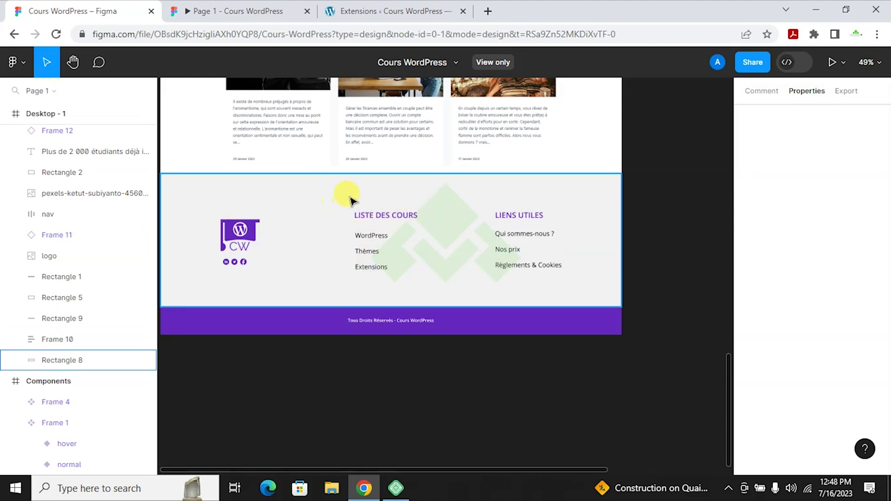
scroll(350, 200, up, 12)
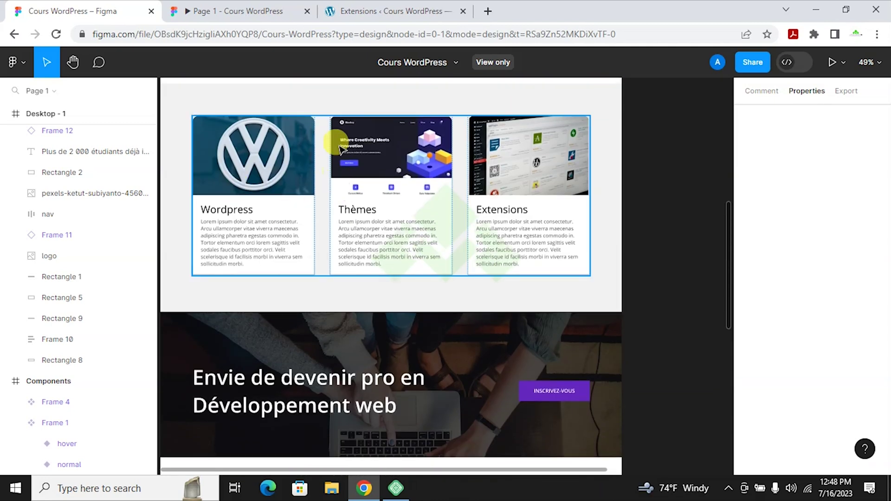
scroll(344, 158, up, 6)
scroll(278, 133, up, 4)
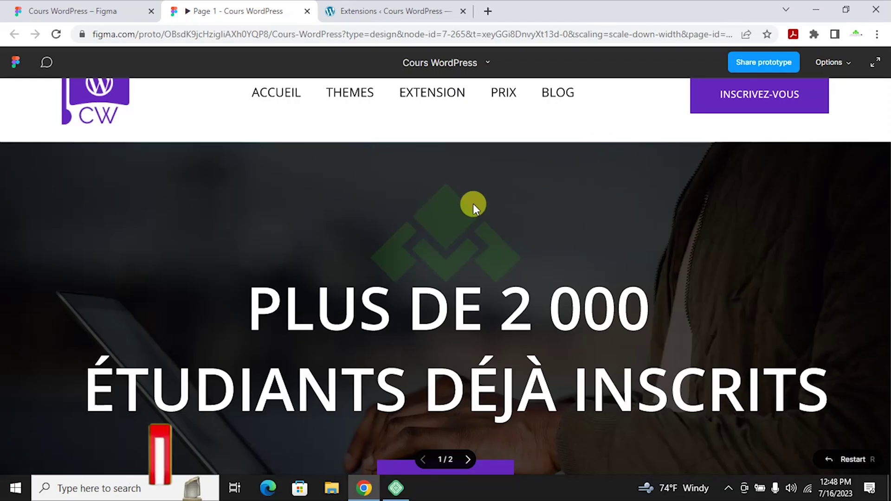
- View the Page 1 prototype of Cours WordPress, looking through the page and checking the header's INSCRIVEZ-VOUS button hover effect
scroll(385, 316, down, 15)
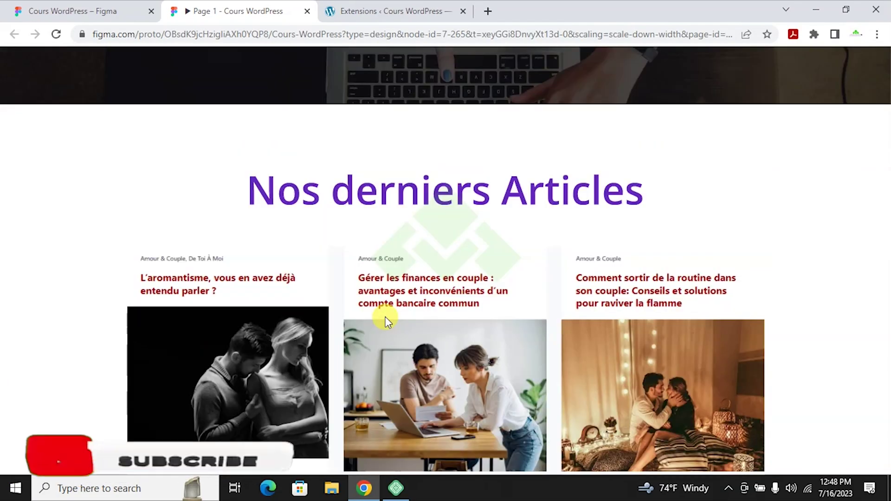
scroll(386, 317, up, 15)
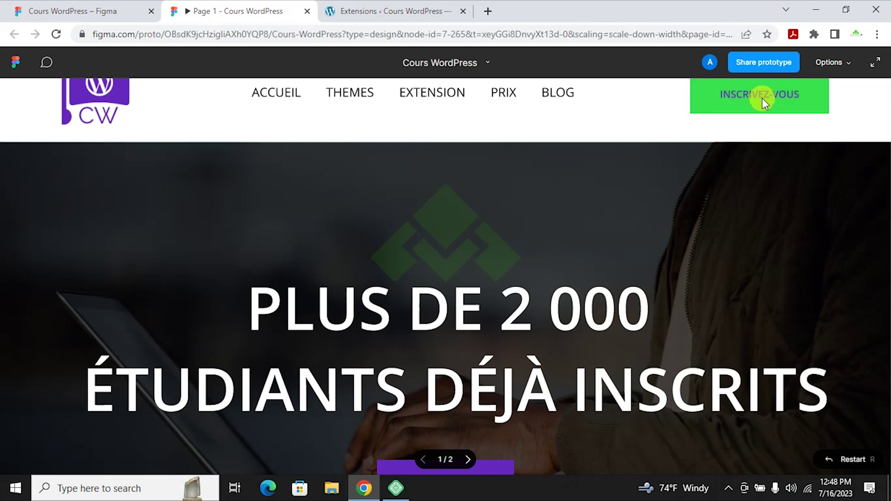
scroll(463, 219, down, 5)
scroll(435, 179, up, 5)
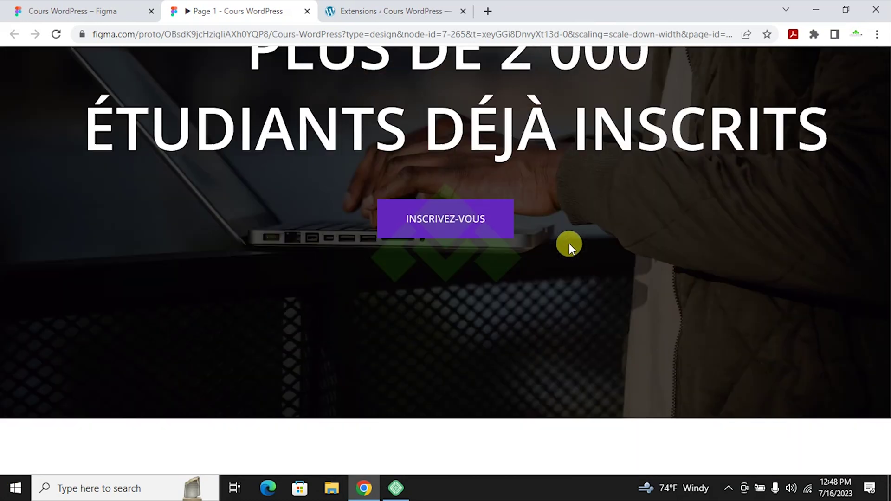